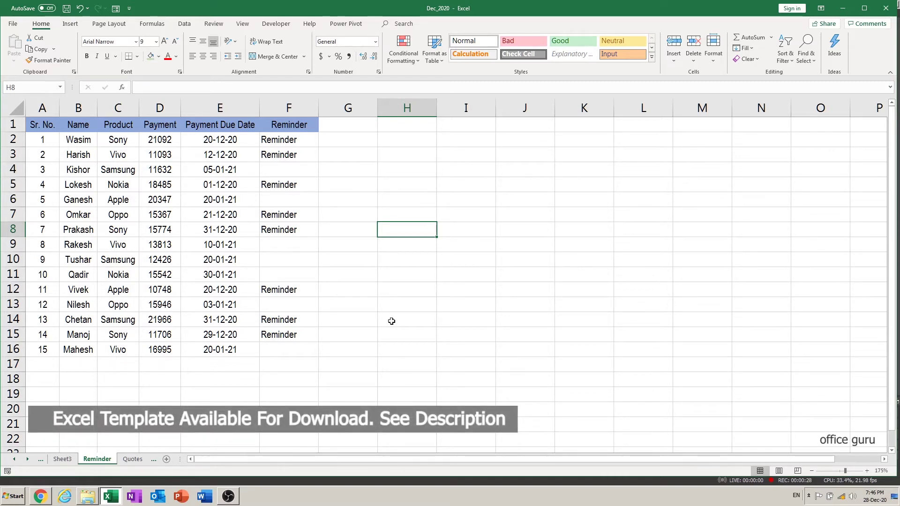
Center-align all of column F, including the Reminder heading.
left_click(288, 108)
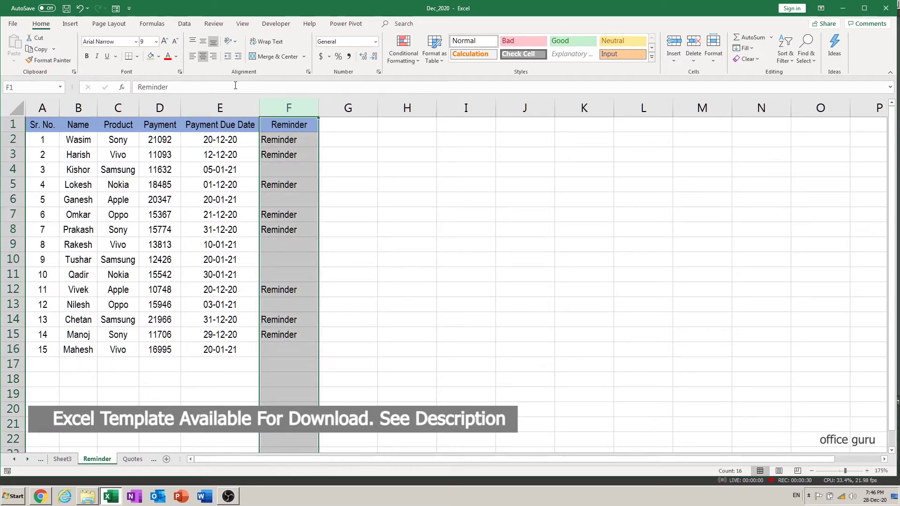
left_click(386, 222)
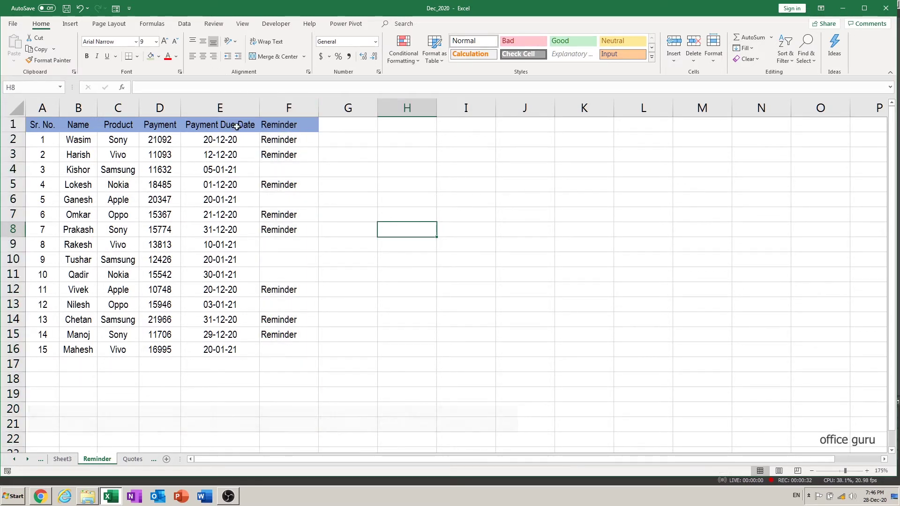
left_click(289, 109)
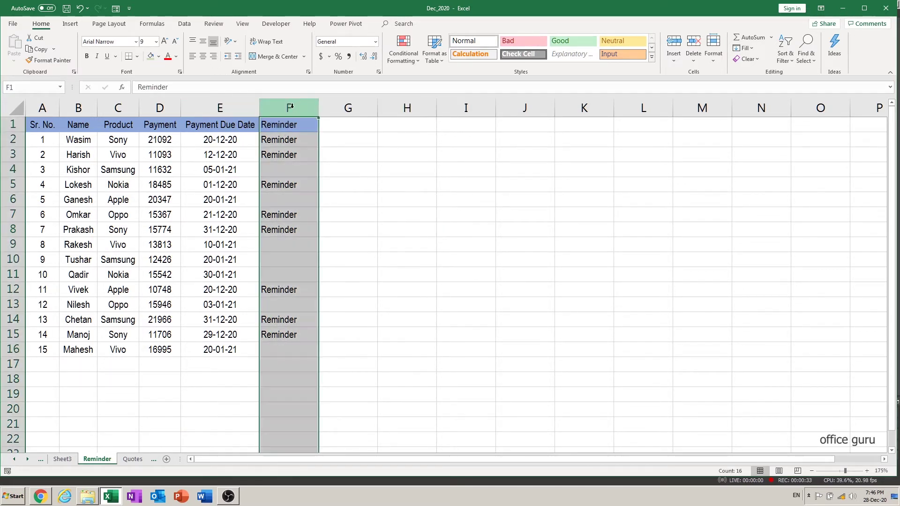
left_click(202, 56)
left_click(425, 221)
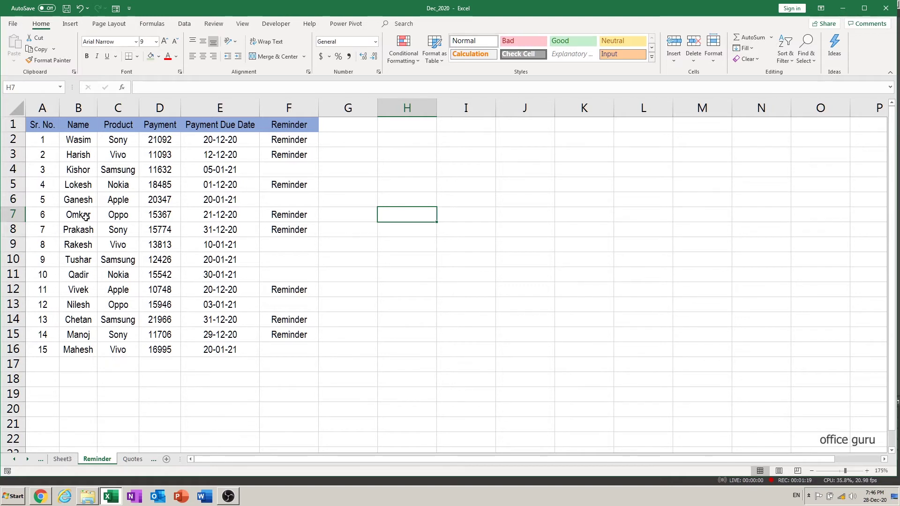
Enter =TODAY() in H7 to show today's date, 28-12-20.
type("=td")
key("BackSpace")
type("o")
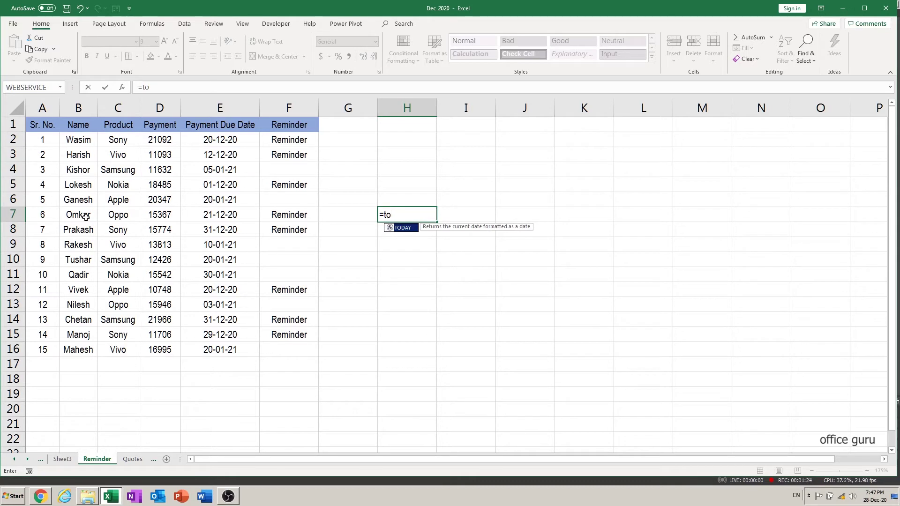
key("Tab")
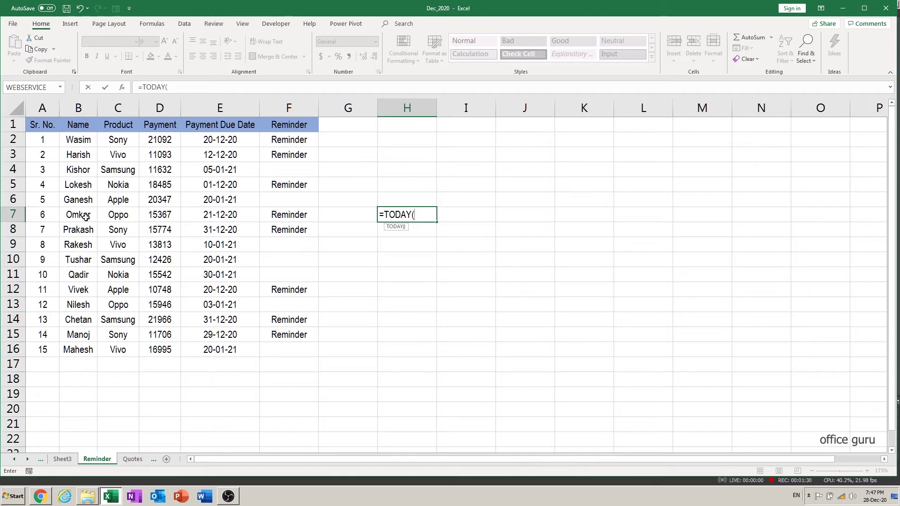
type(")")
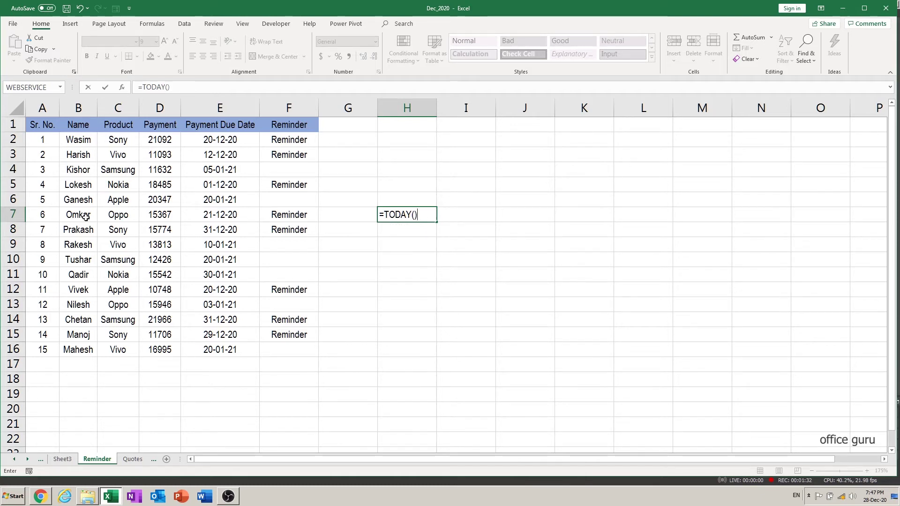
key("Return")
key("Up")
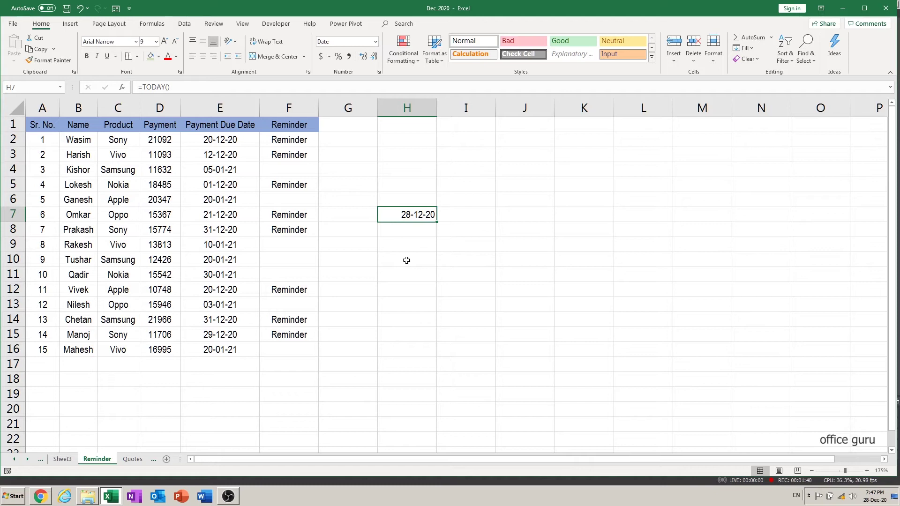
Enter =H7+5 in I7 to show the date five days later, 02-01-21.
left_click(452, 217)
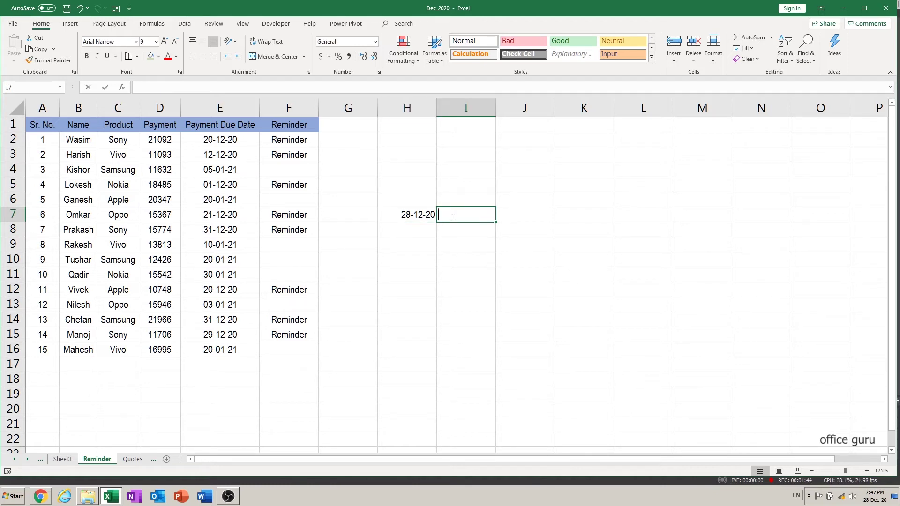
type("=H7+5")
key("Return")
left_click(455, 218)
Delete the test dates in columns H:I and clear the Reminder values in F2:F16.
left_click_drag(404, 105, 464, 102)
key("Delete")
key("Left")
key("Left")
key("Down")
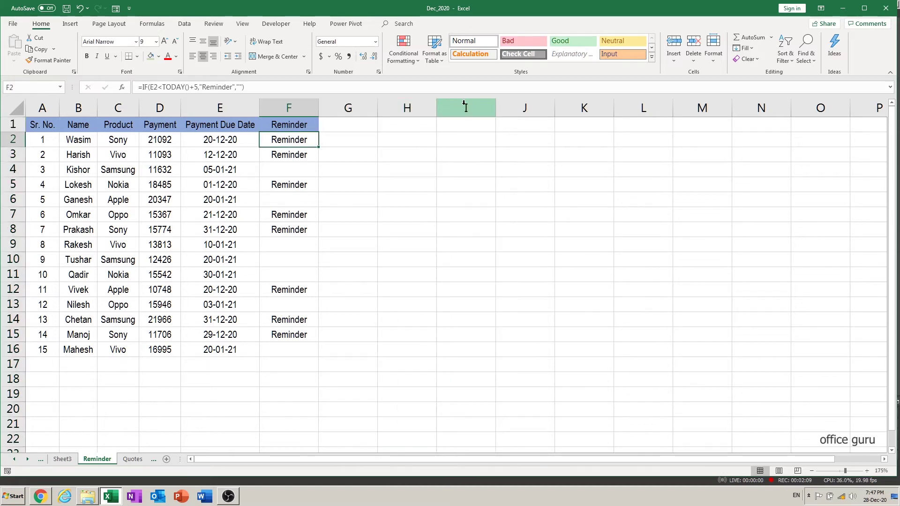
key("shift+Down")
key("shift+Down")
key("shift+Down")
key("shift+Down")
key("shift+Down")
key("shift+Down")
key("shift+Down")
key("shift+Down")
key("shift+Down")
key("shift+Down")
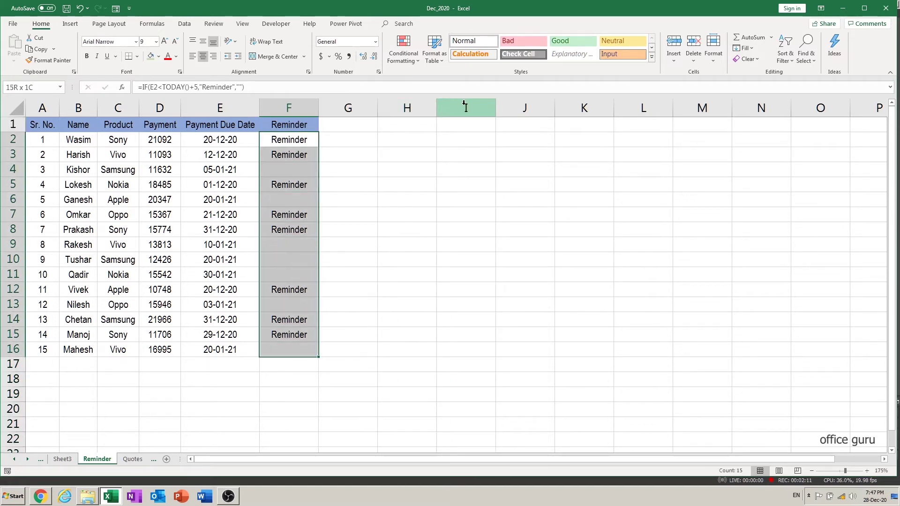
key("Delete")
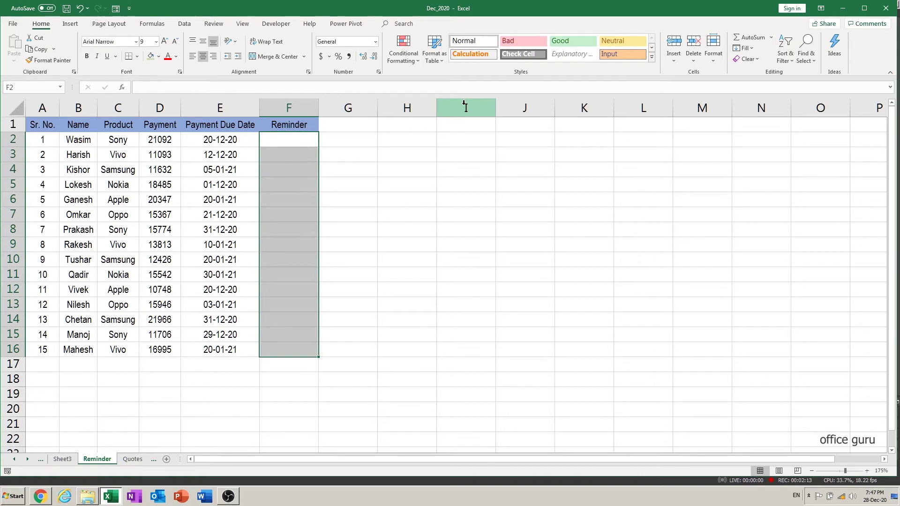
key("shift+BackSpace")
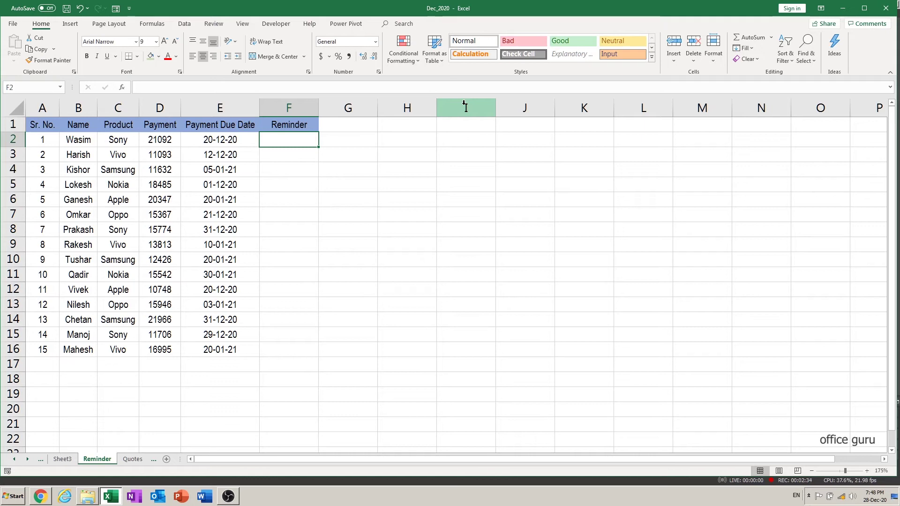
key("Right")
key("Right")
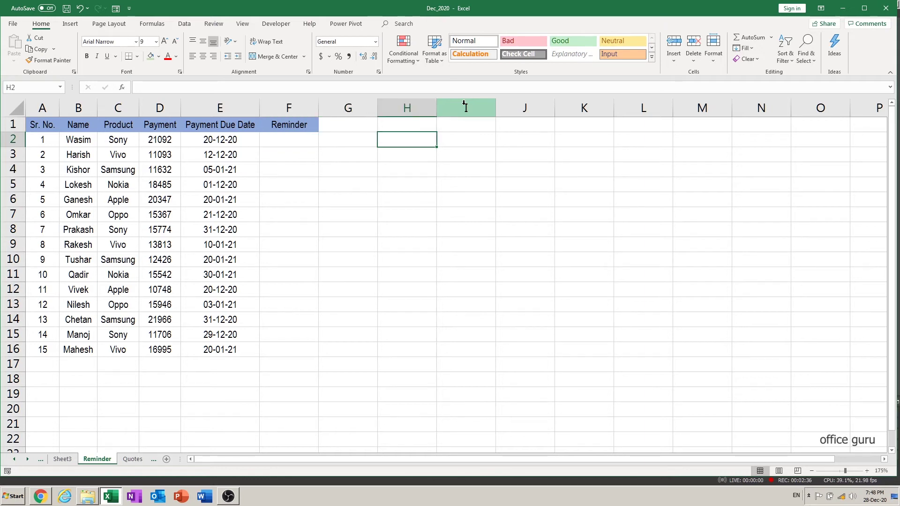
key("Down")
type("=IF(")
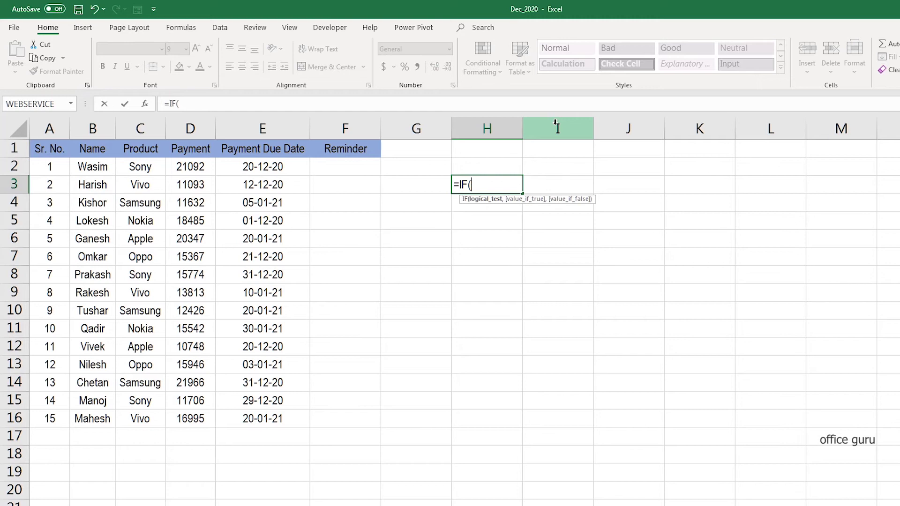
key("Escape")
key("Left")
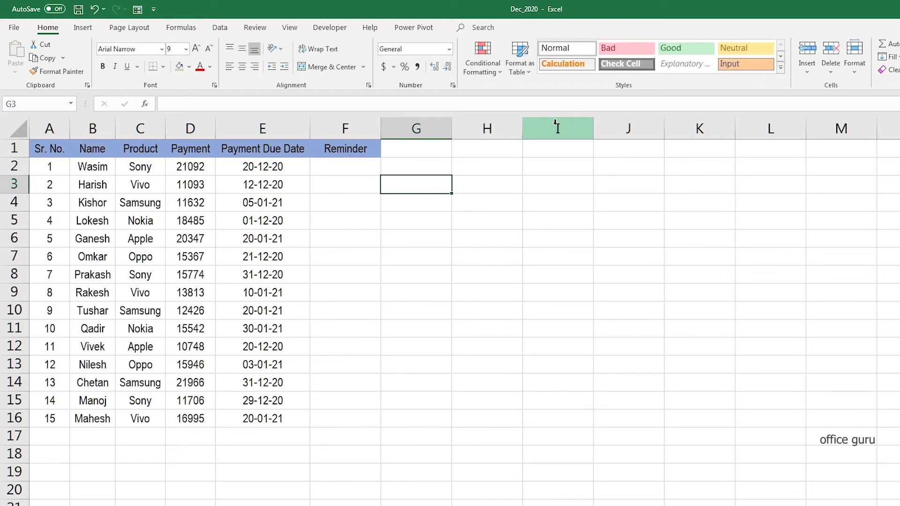
key("Left")
key("Up")
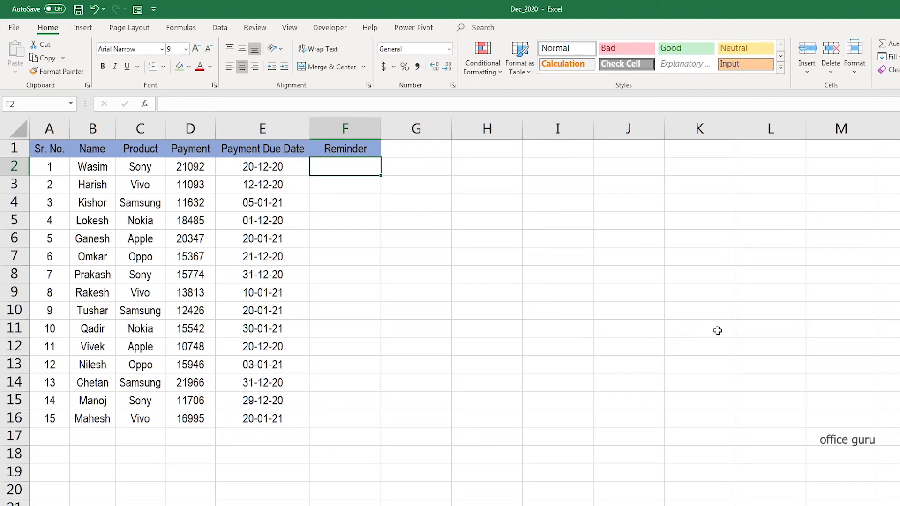
scroll(717, 331, "up", 1, "ctrl")
Cancel the partial =IF(E2<TODAY( formula in F2, leaving the cell empty.
type("=if")
key("Tab")
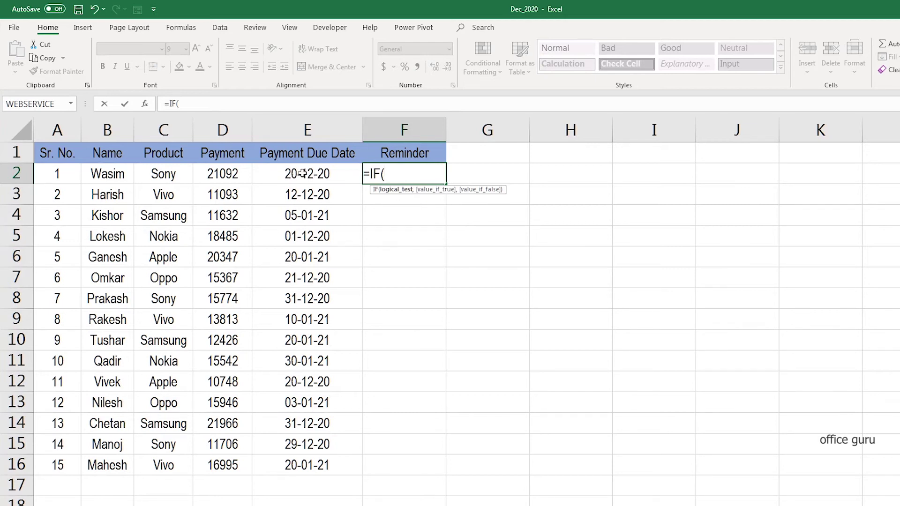
left_click(303, 173)
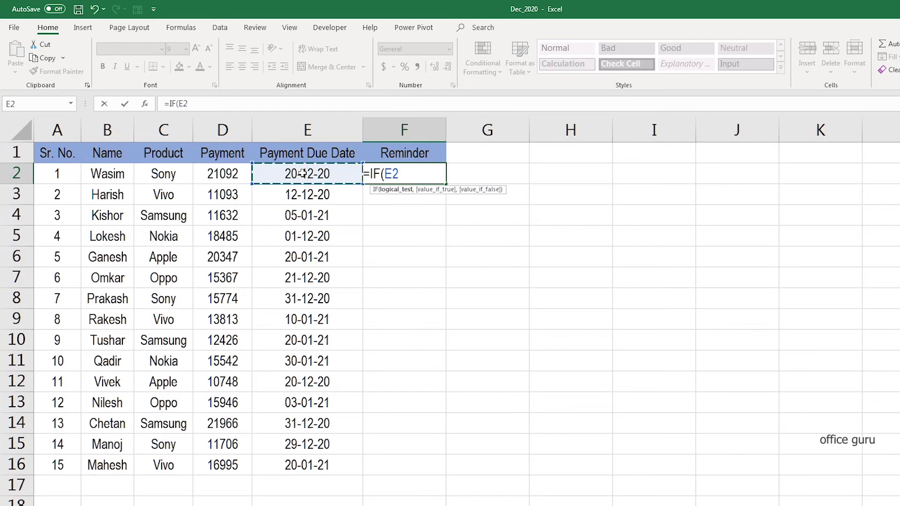
type("<")
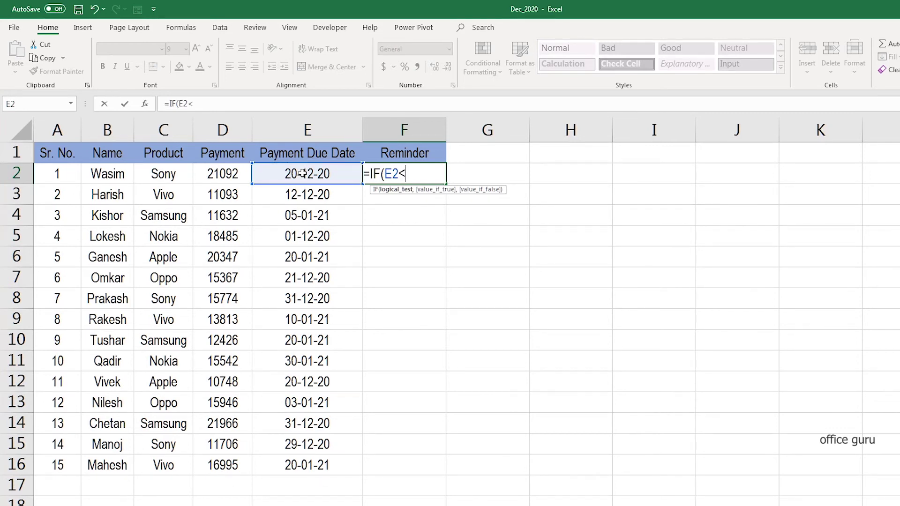
type("today(")
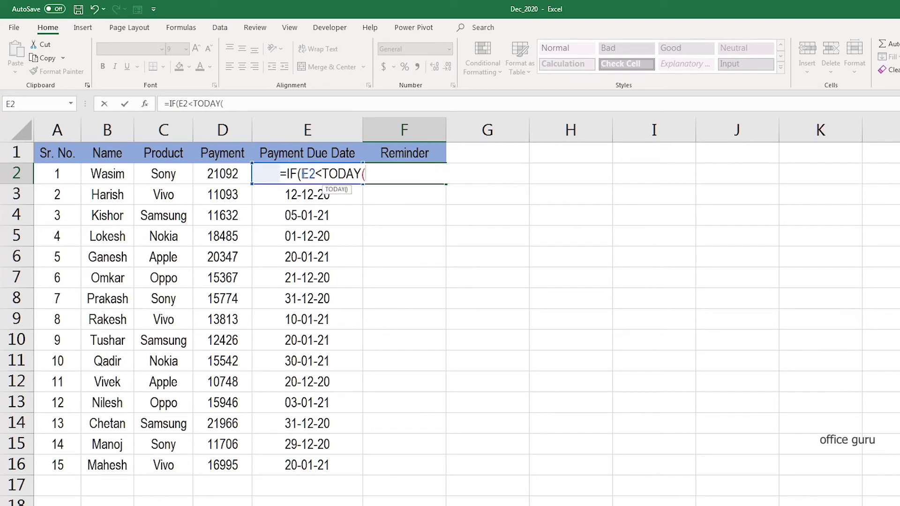
key("Escape")
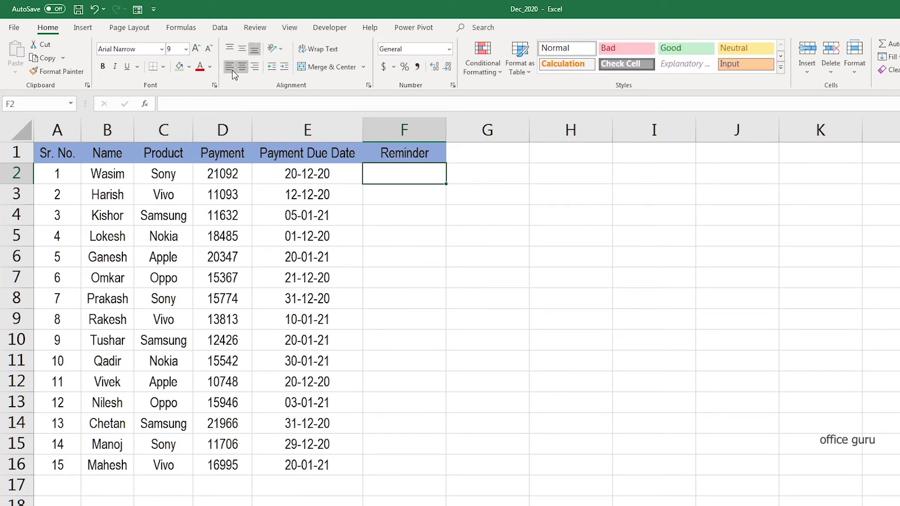
Enter =IF(E2<TODAY()+5,"Reminder","") in F2.
type("=if(")
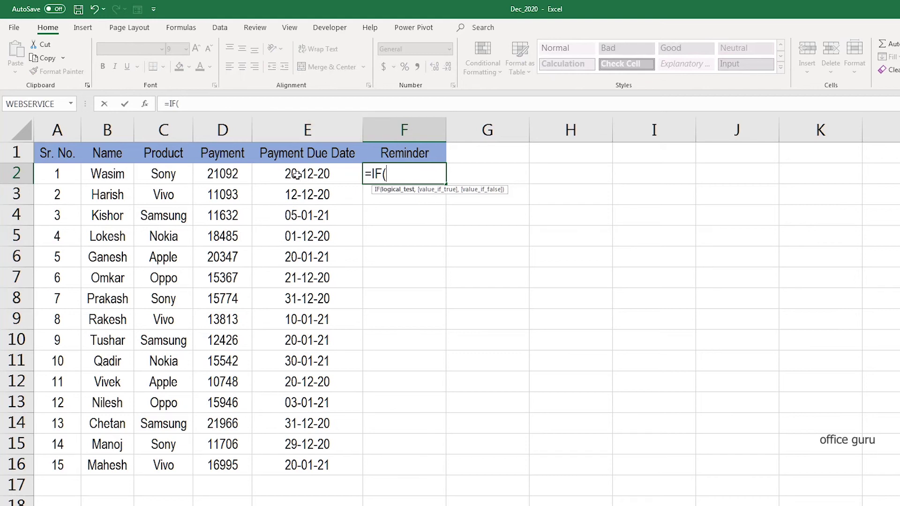
left_click(307, 175)
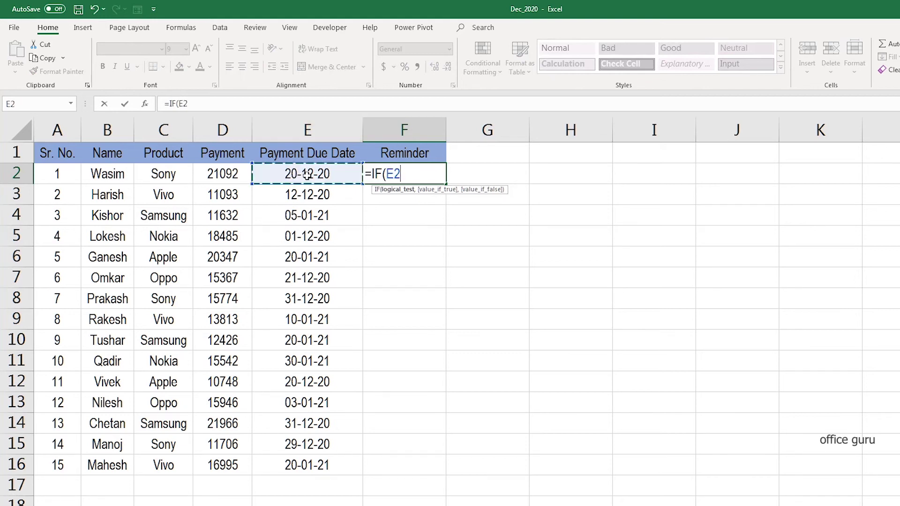
type("<")
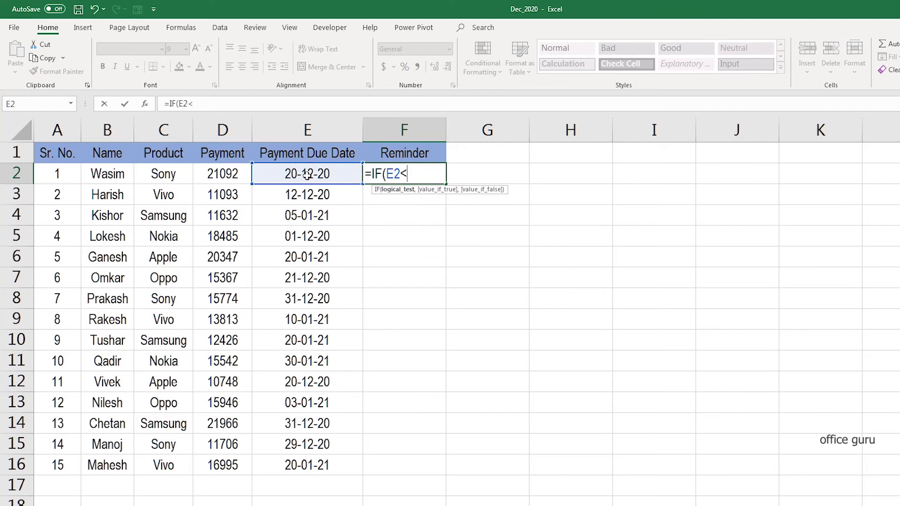
type("today")
key("Tab")
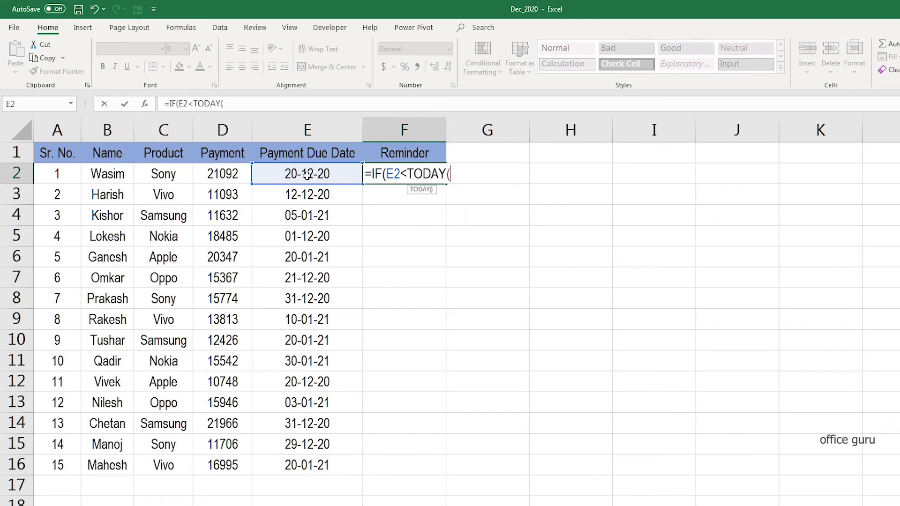
type(")")
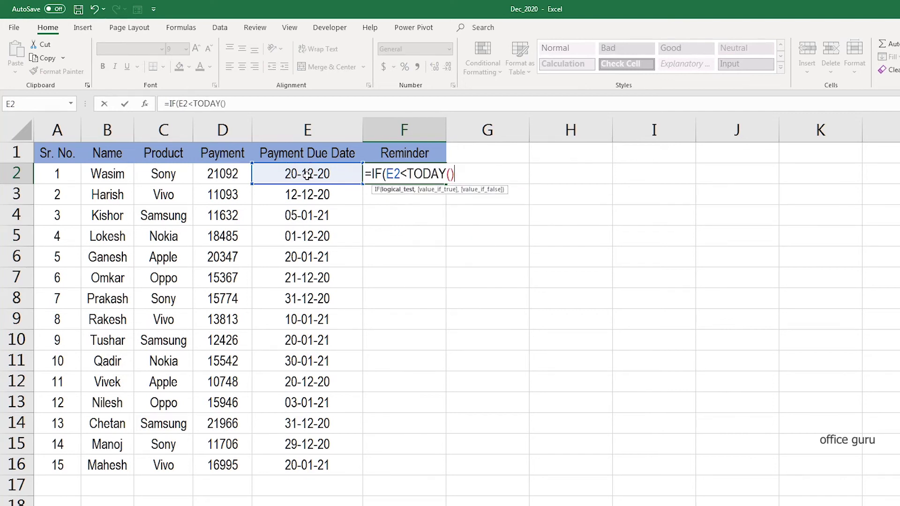
type("+5")
type(",")
type("\"")
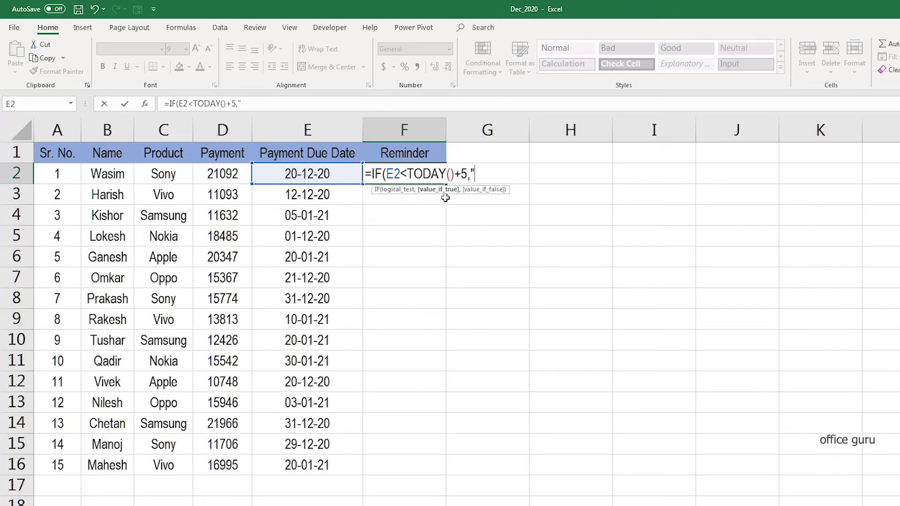
type("Reminder\"")
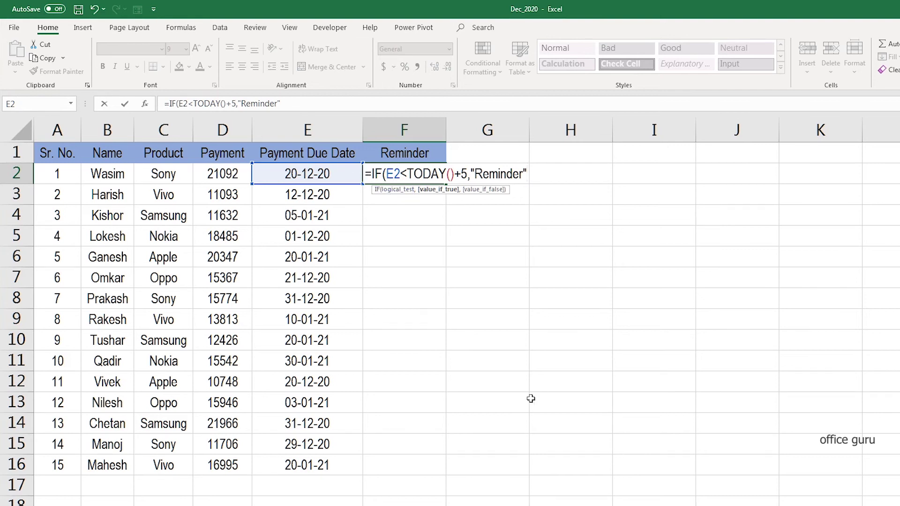
type(",")
type(")")
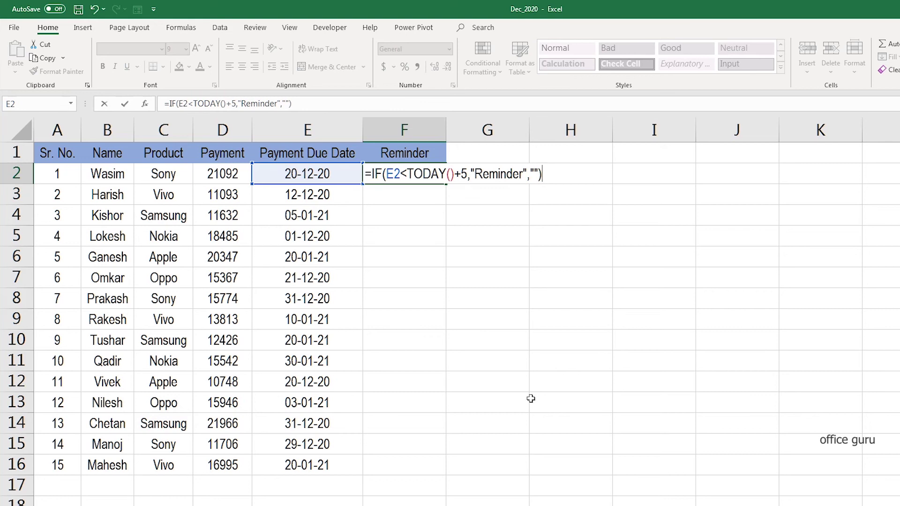
key("Return")
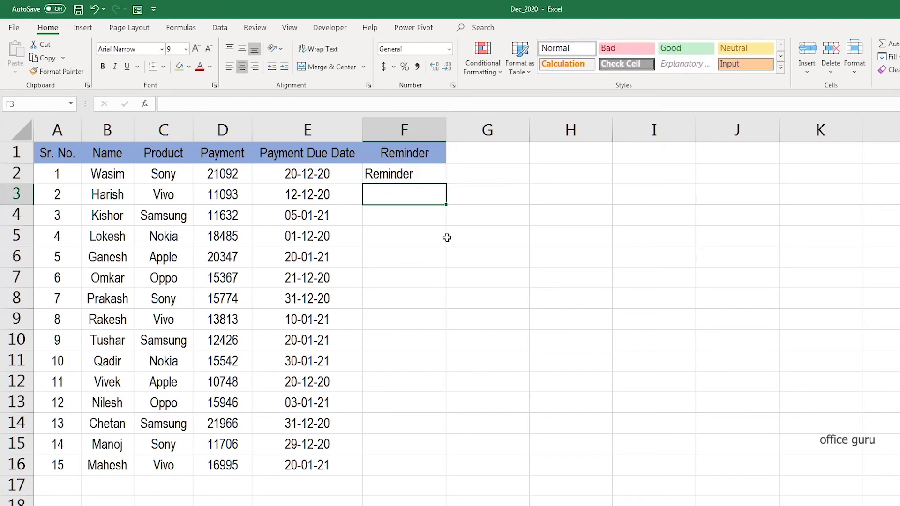
Fill the F2 reminder formula down to F16, then check the formula in F9.
left_click(420, 177)
left_click_drag(445, 184, 431, 469)
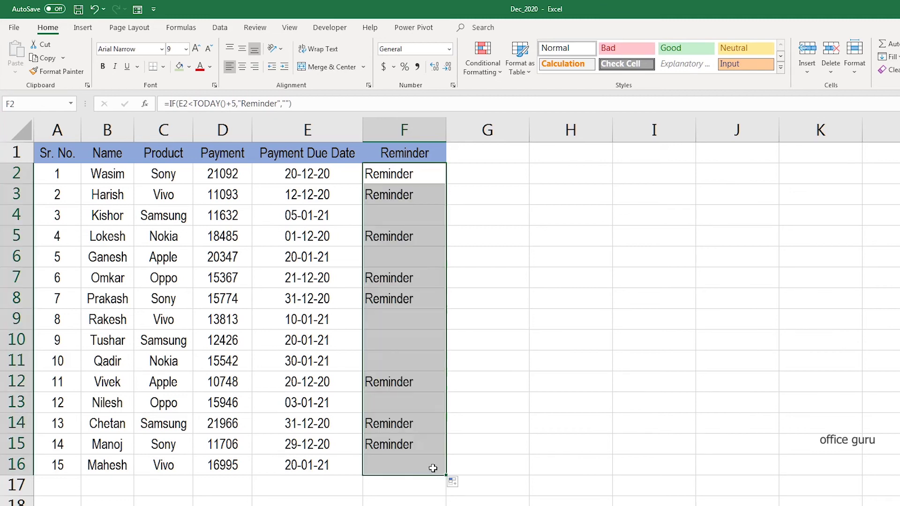
left_click(533, 397)
left_click(368, 318)
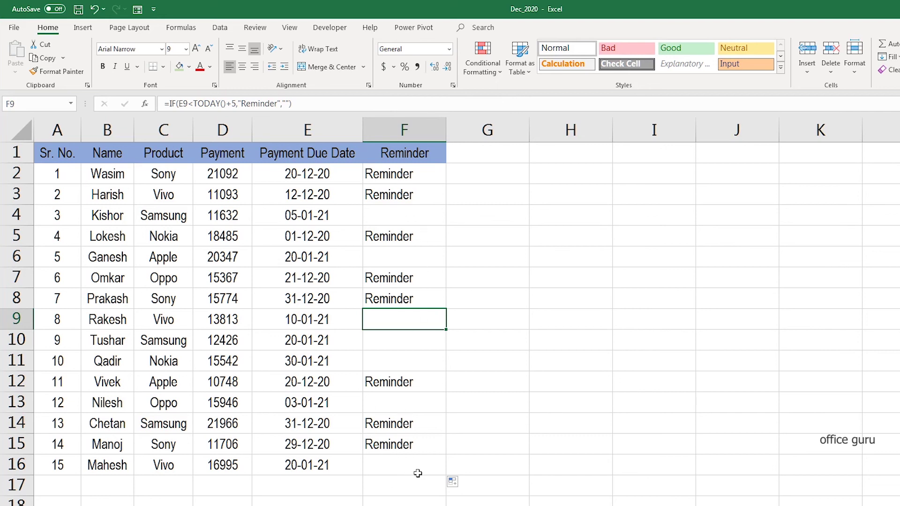
left_click(203, 104)
key("F2")
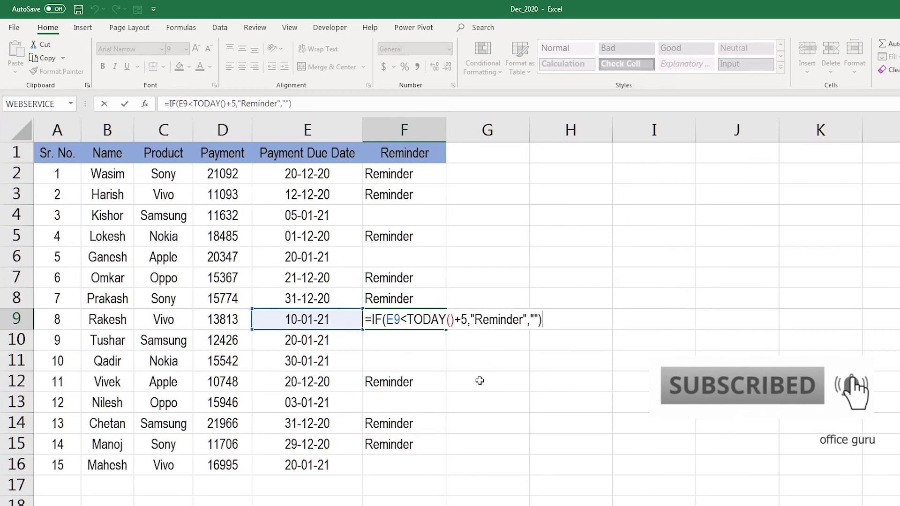
key("Return")
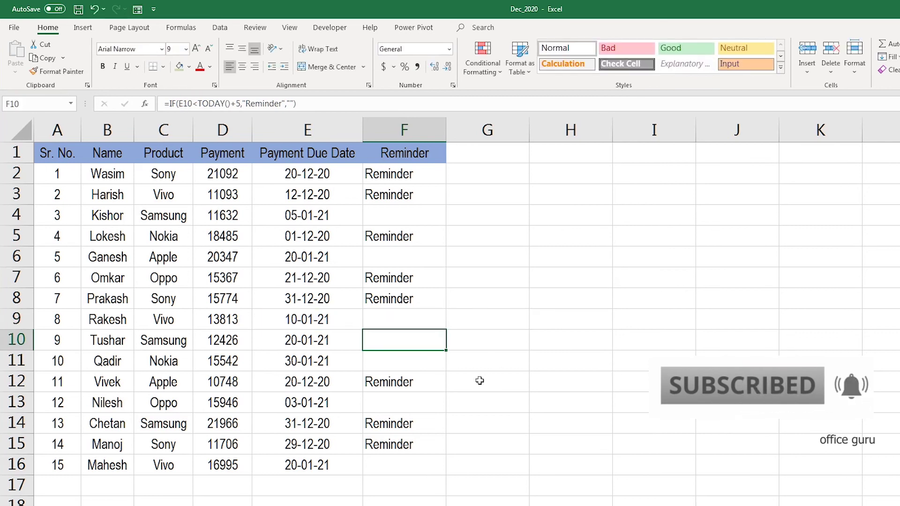